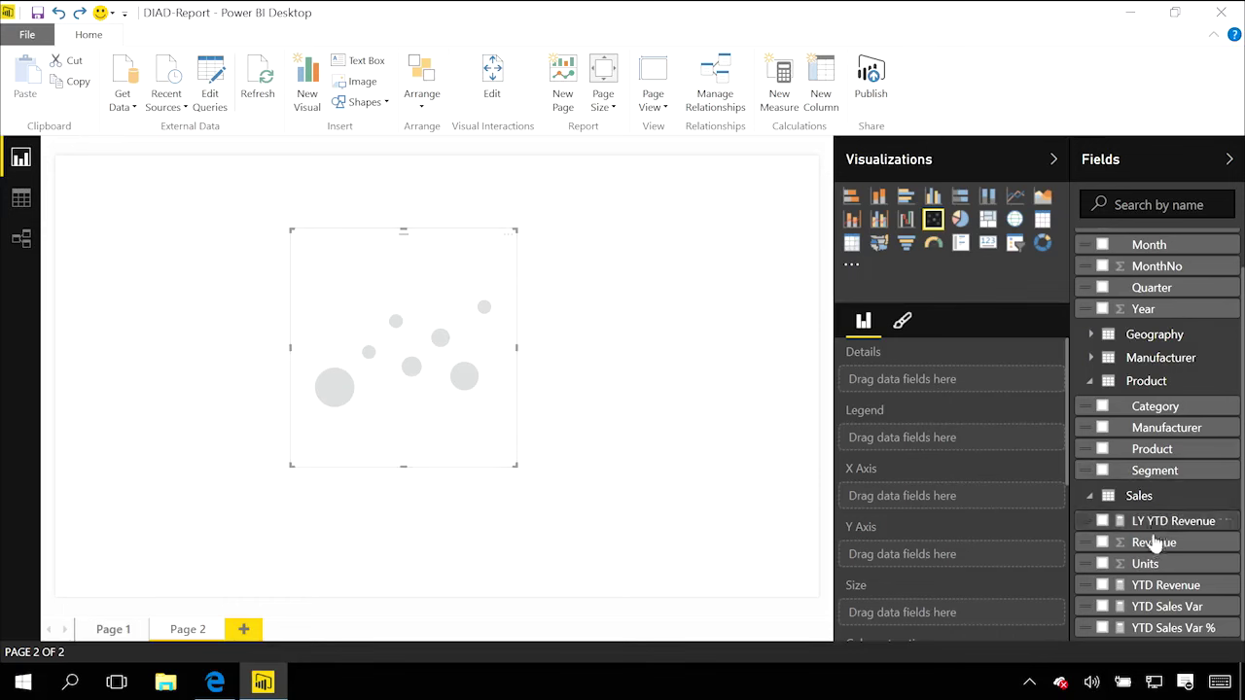
# Step: Plot Revenue on the X axis and Units on the Y axis of the empty scatter chart, and enlarge the chart
pyautogui.moveTo(1119, 550); pyautogui.dragTo(924, 498)
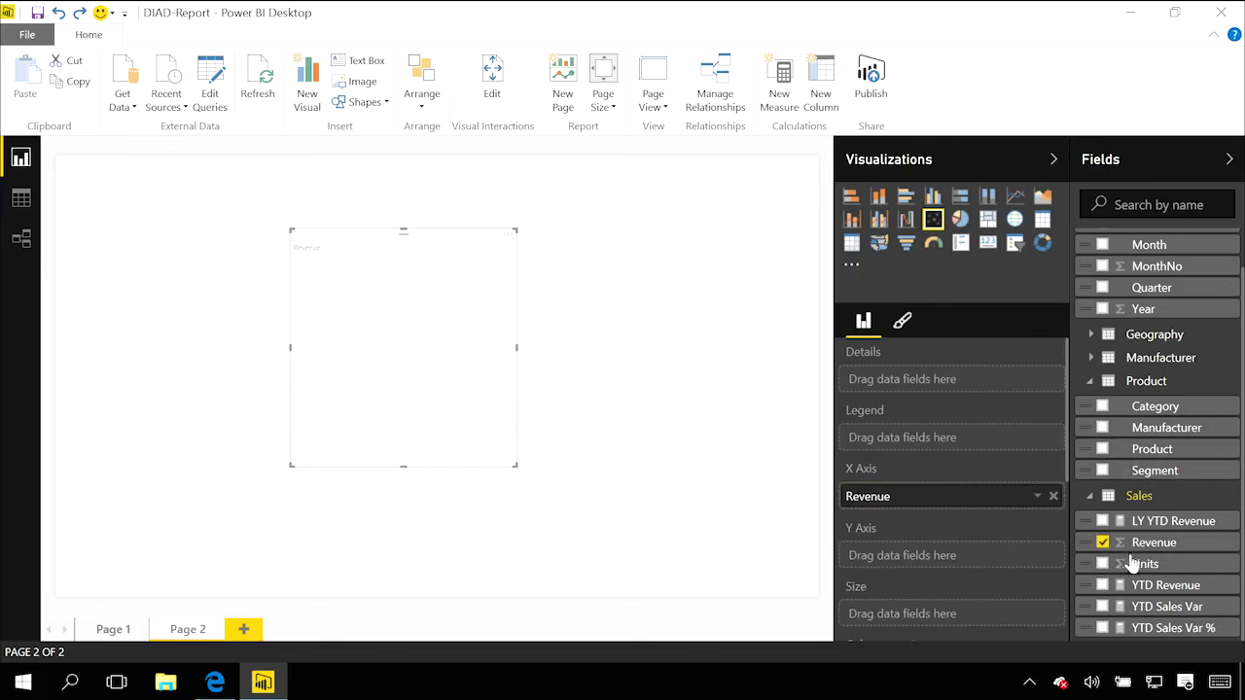
pyautogui.moveTo(1146, 564); pyautogui.dragTo(939, 556)
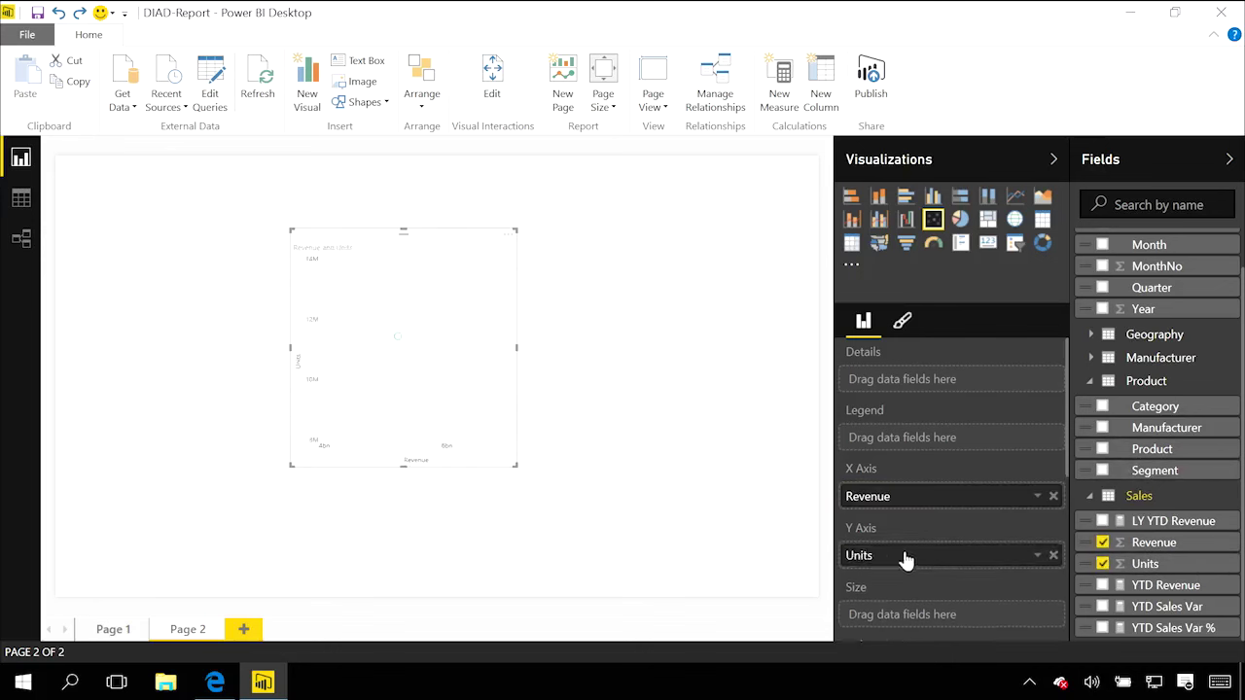
pyautogui.moveTo(515, 466); pyautogui.dragTo(636, 554)
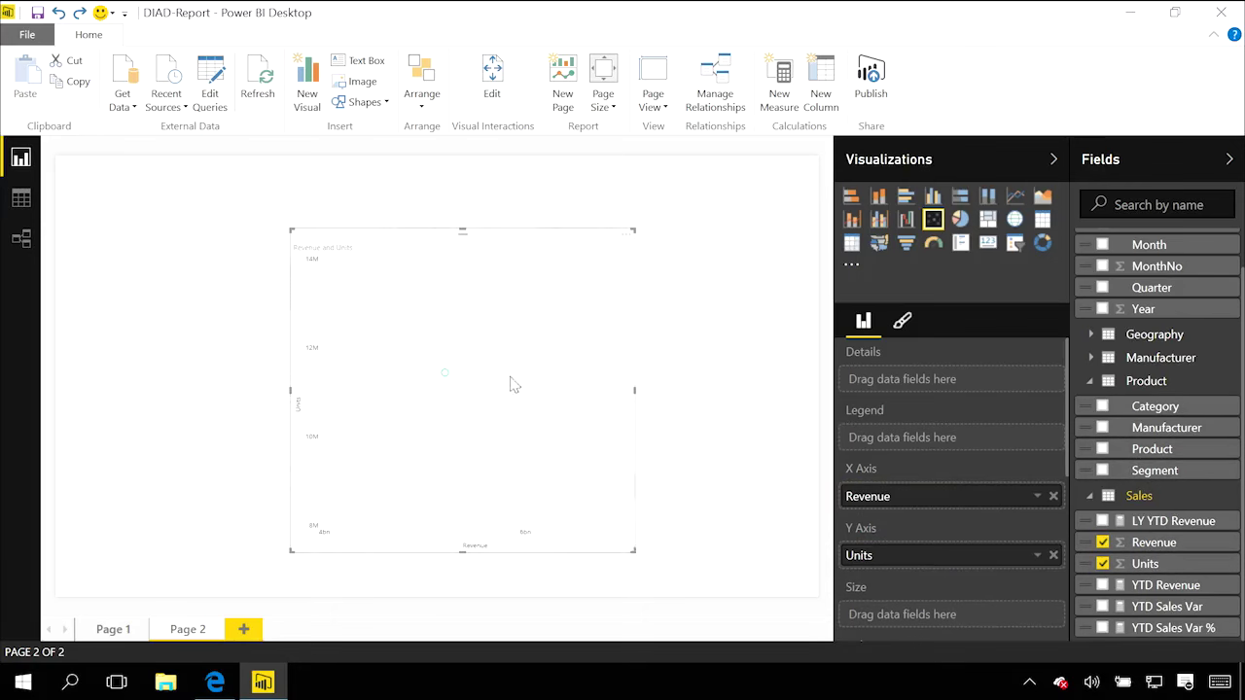
# Step: Split the scatter chart's points by product Category as details, and color them by Manufacturer as the legend
pyautogui.moveTo(447, 380)
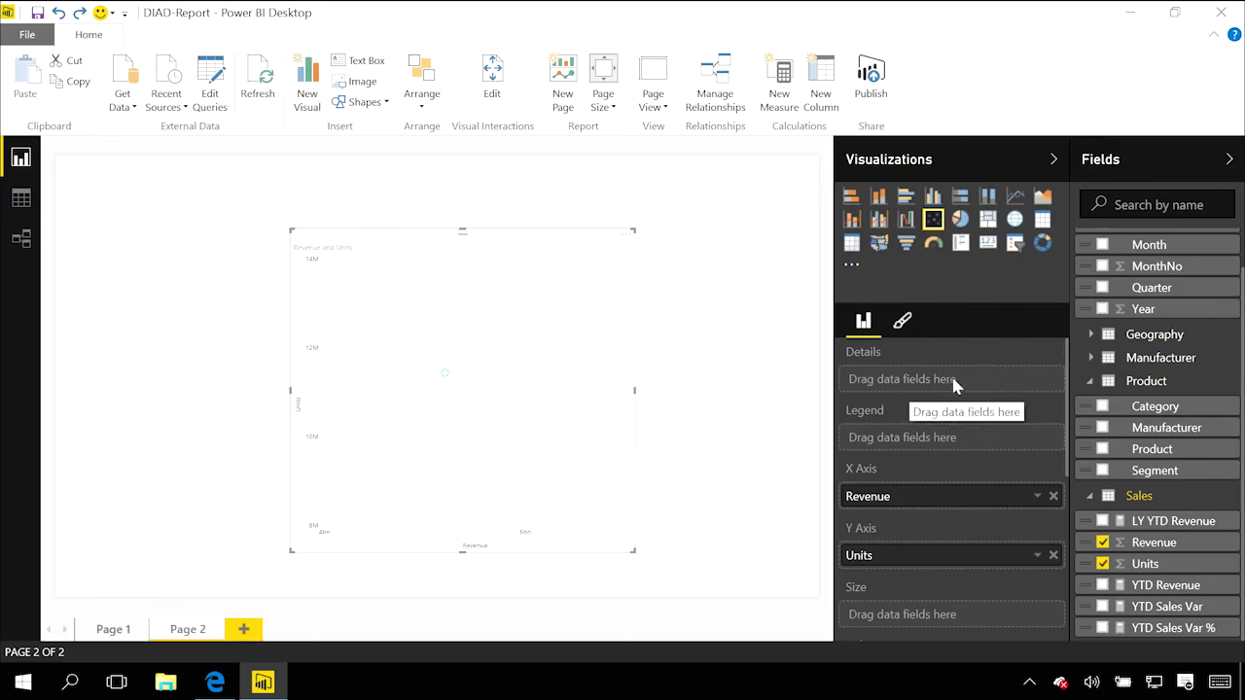
pyautogui.moveTo(1163, 413); pyautogui.dragTo(959, 389)
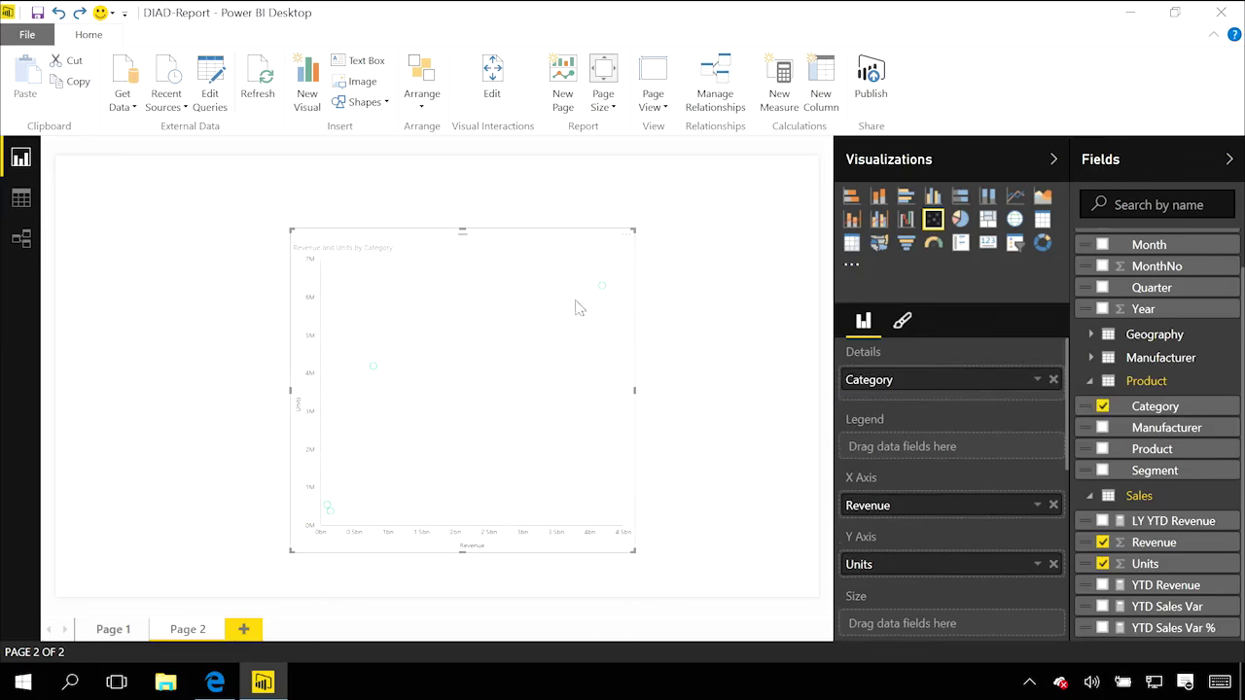
pyautogui.moveTo(605, 293)
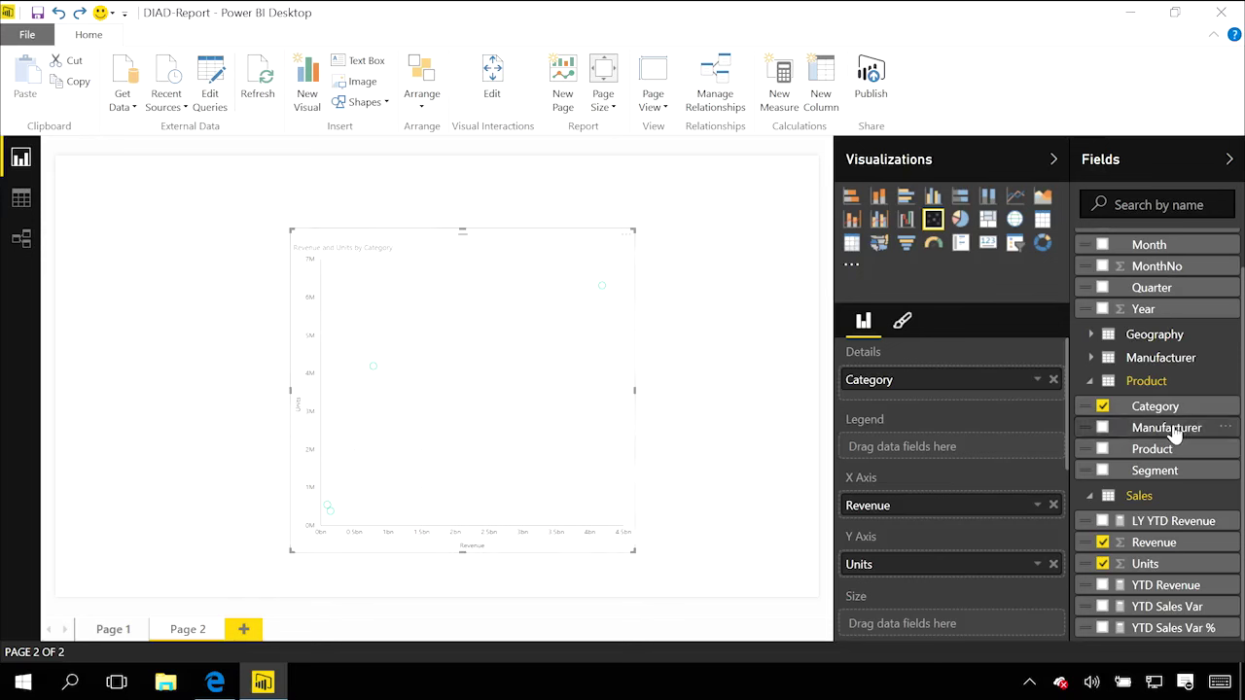
pyautogui.moveTo(1173, 435); pyautogui.dragTo(948, 453)
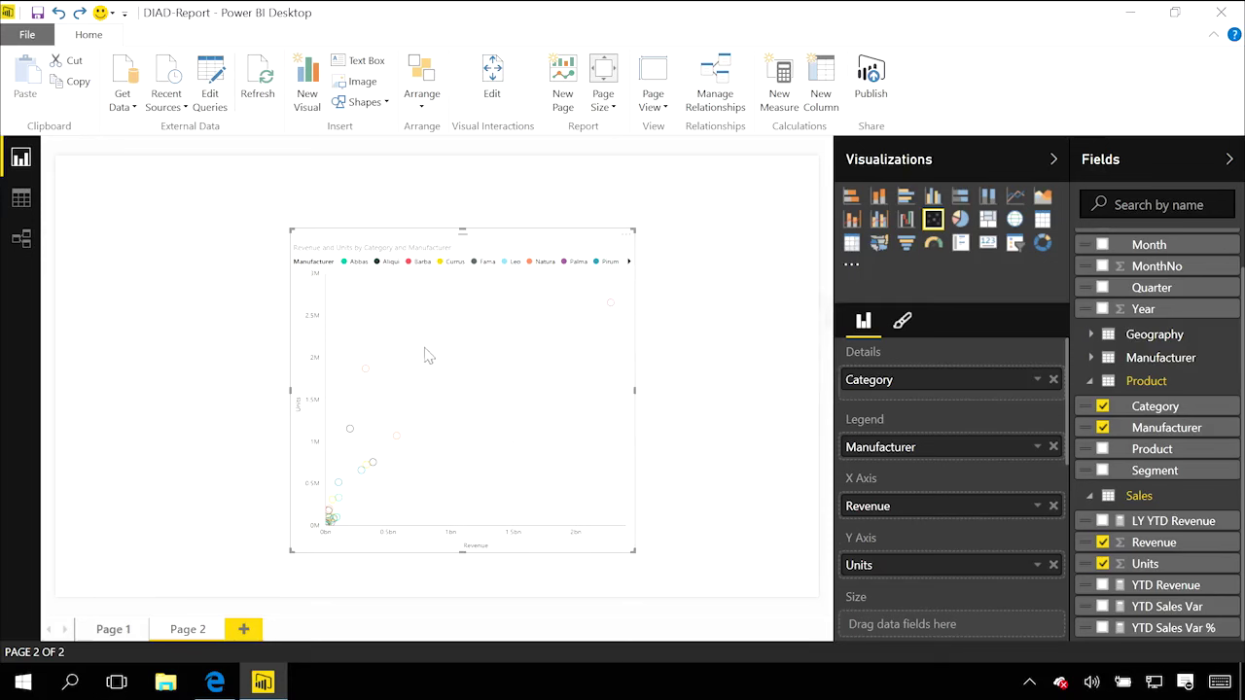
# Step: Size the bubbles by YTD Sales Var, and reposition and widen the chart to fill more of the page
pyautogui.moveTo(366, 372)
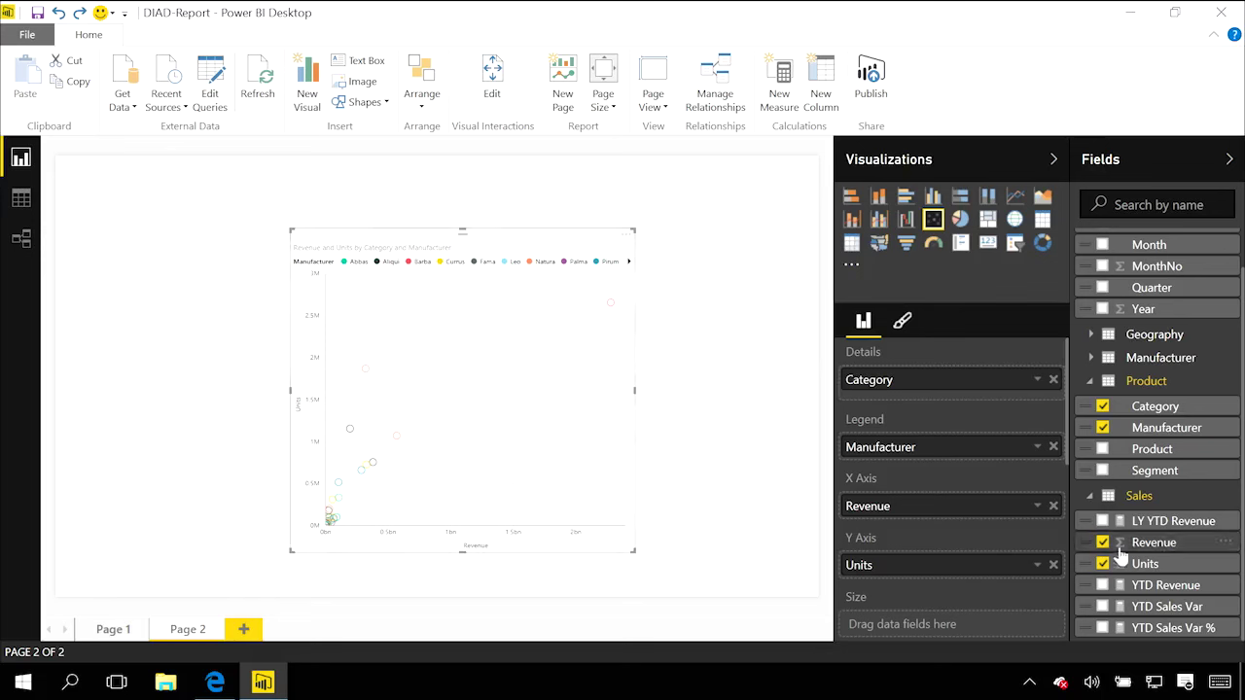
pyautogui.moveTo(1167, 611); pyautogui.dragTo(917, 627)
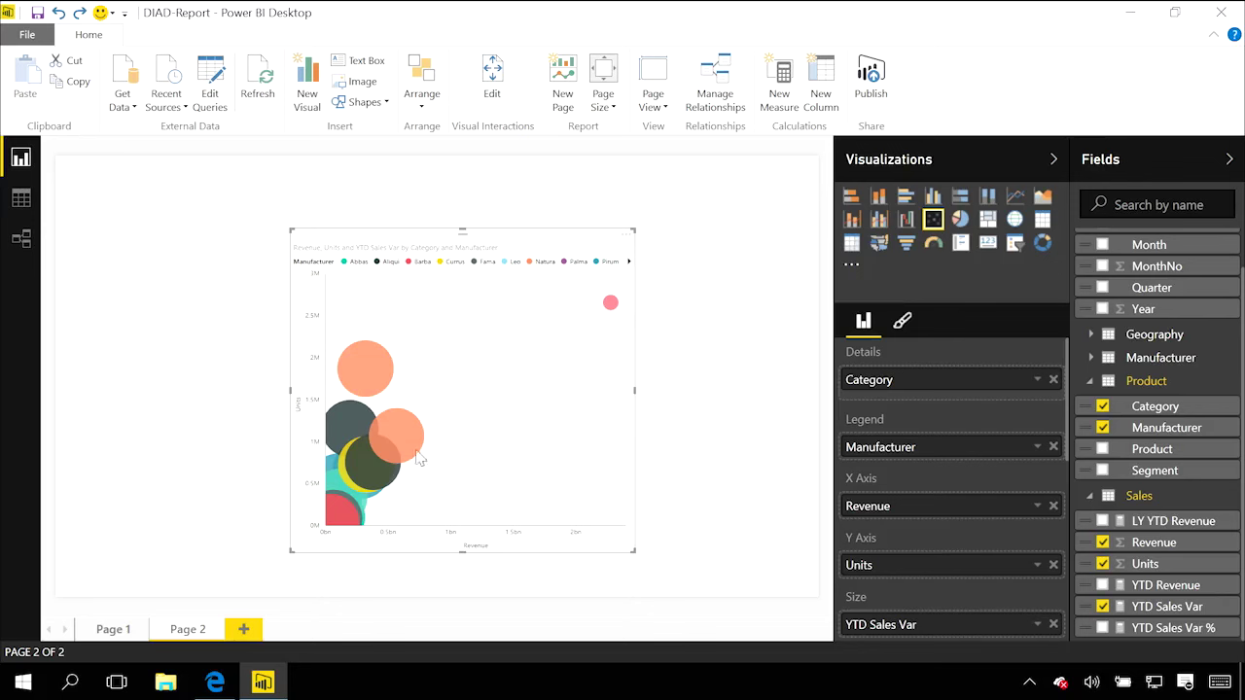
pyautogui.moveTo(425, 240); pyautogui.dragTo(276, 167)
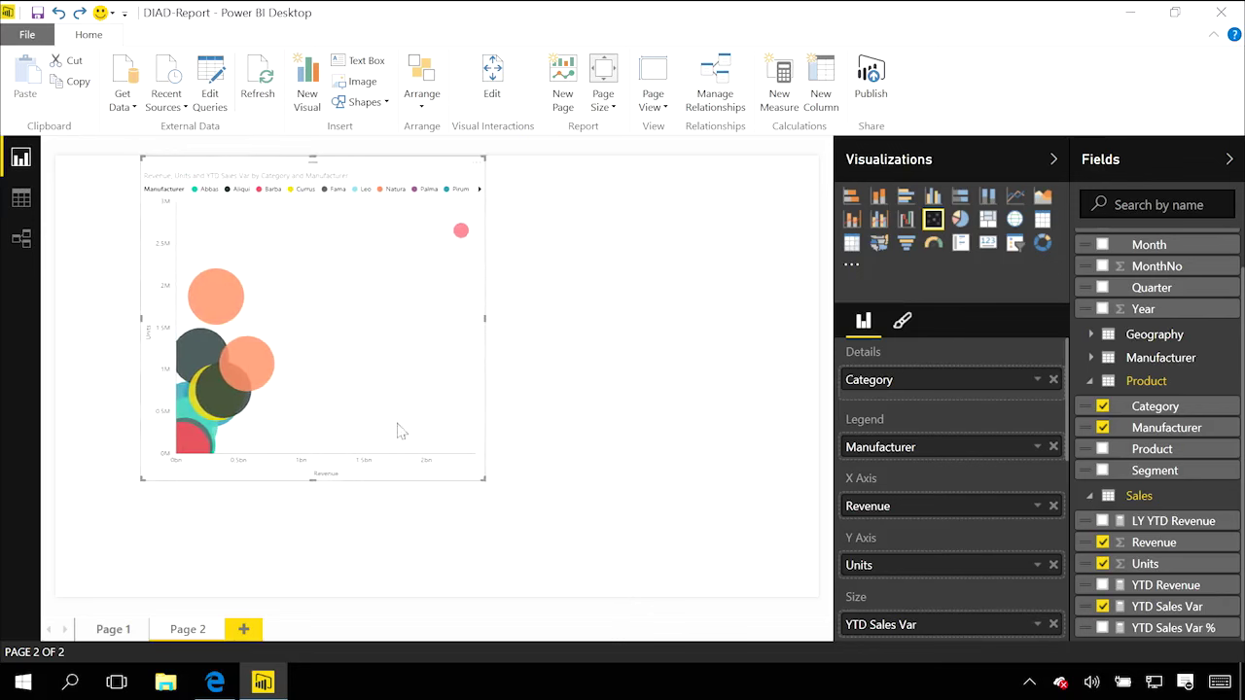
pyautogui.moveTo(484, 481); pyautogui.dragTo(748, 509)
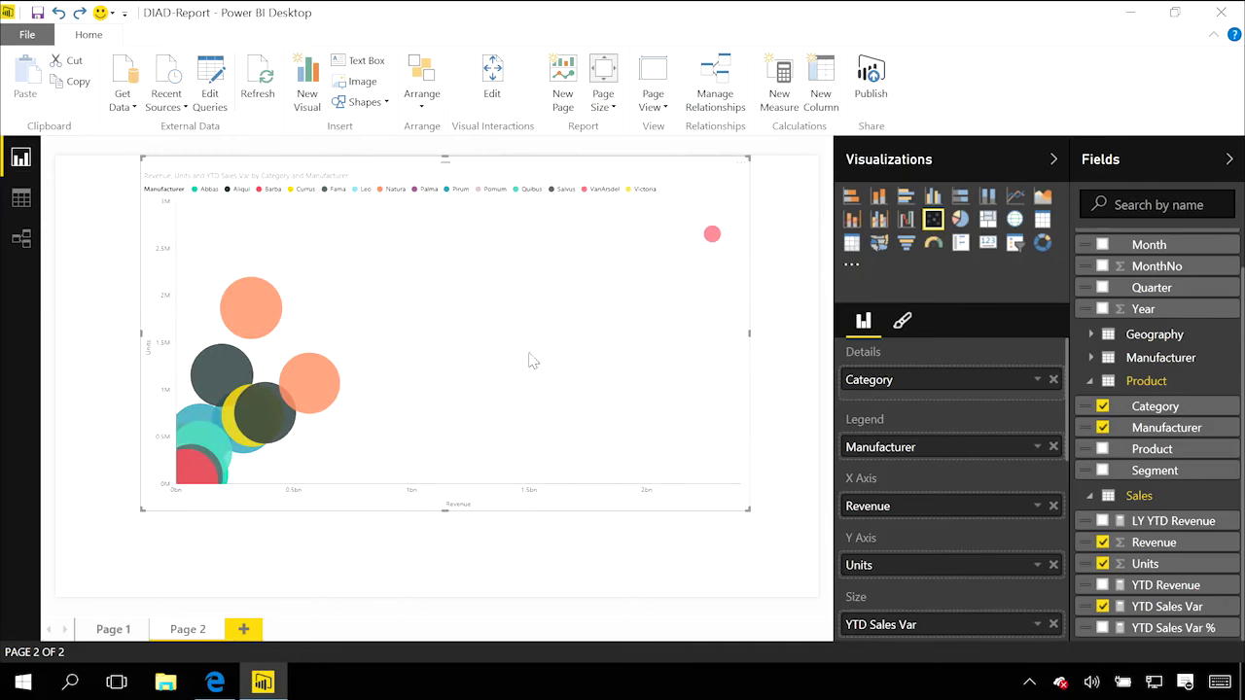
# Step: Try category labels and a color border on the chart's bubbles, and view the manufacturers' data colors
pyautogui.click(906, 325)
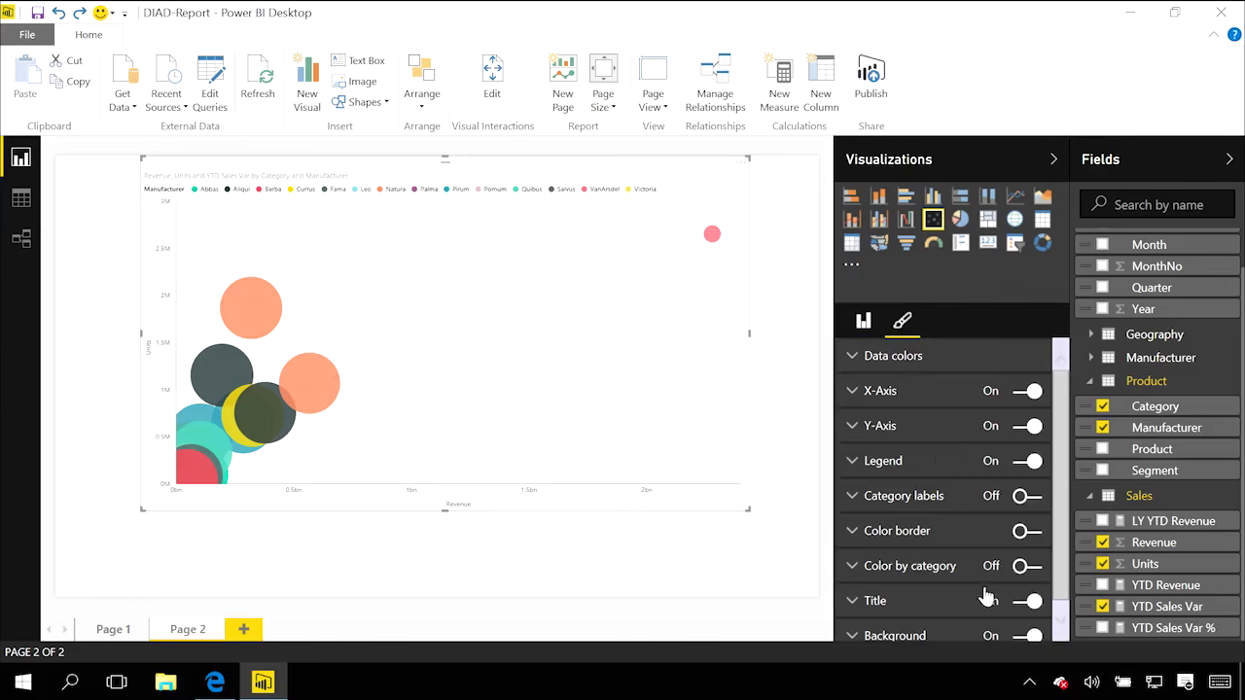
pyautogui.moveTo(1059, 401); pyautogui.dragTo(1060, 420)
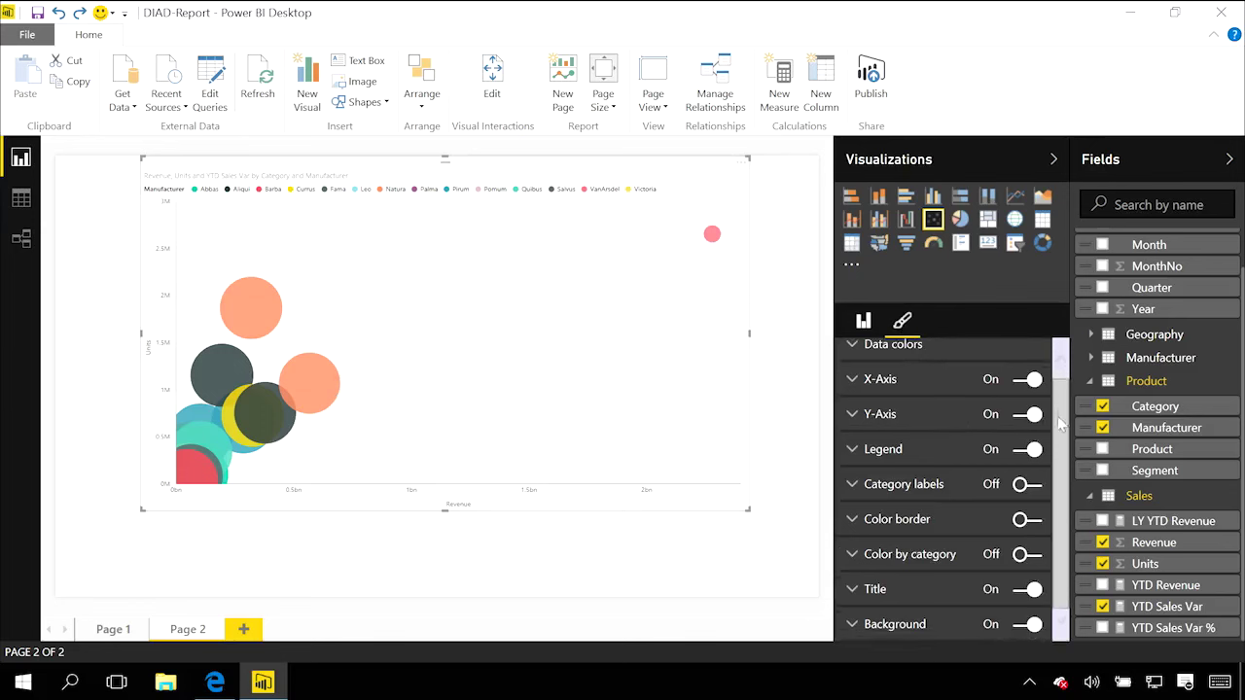
pyautogui.click(1023, 494)
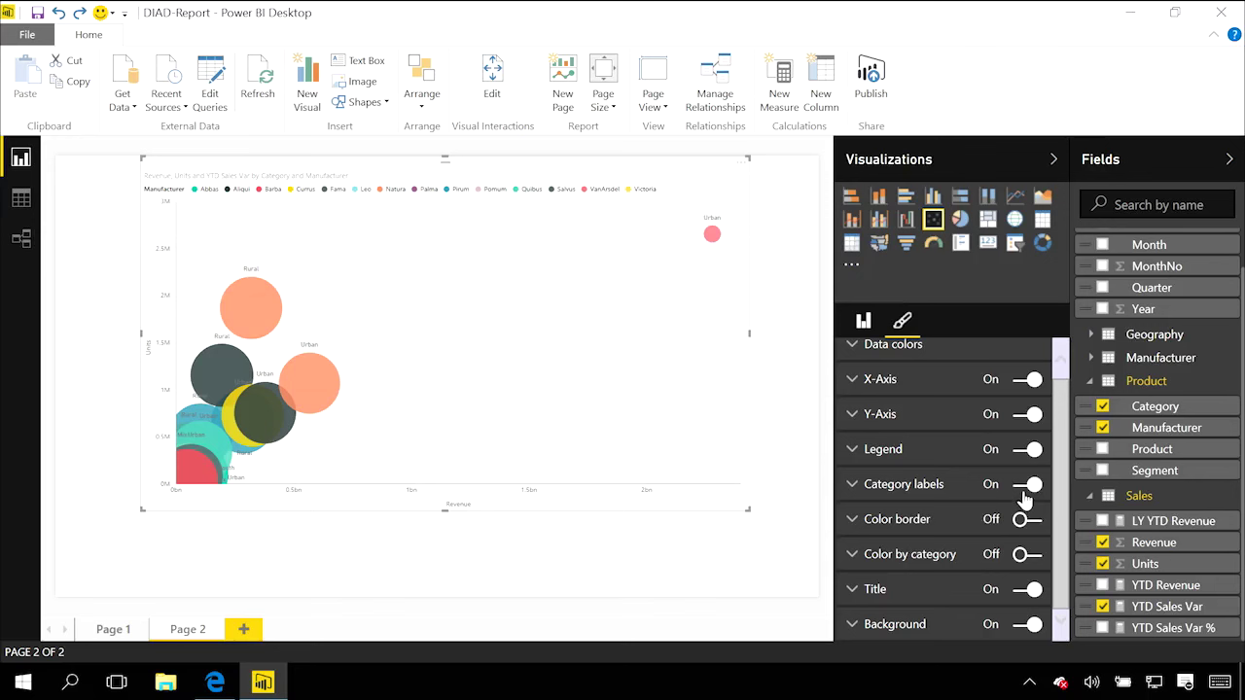
pyautogui.click(1024, 495)
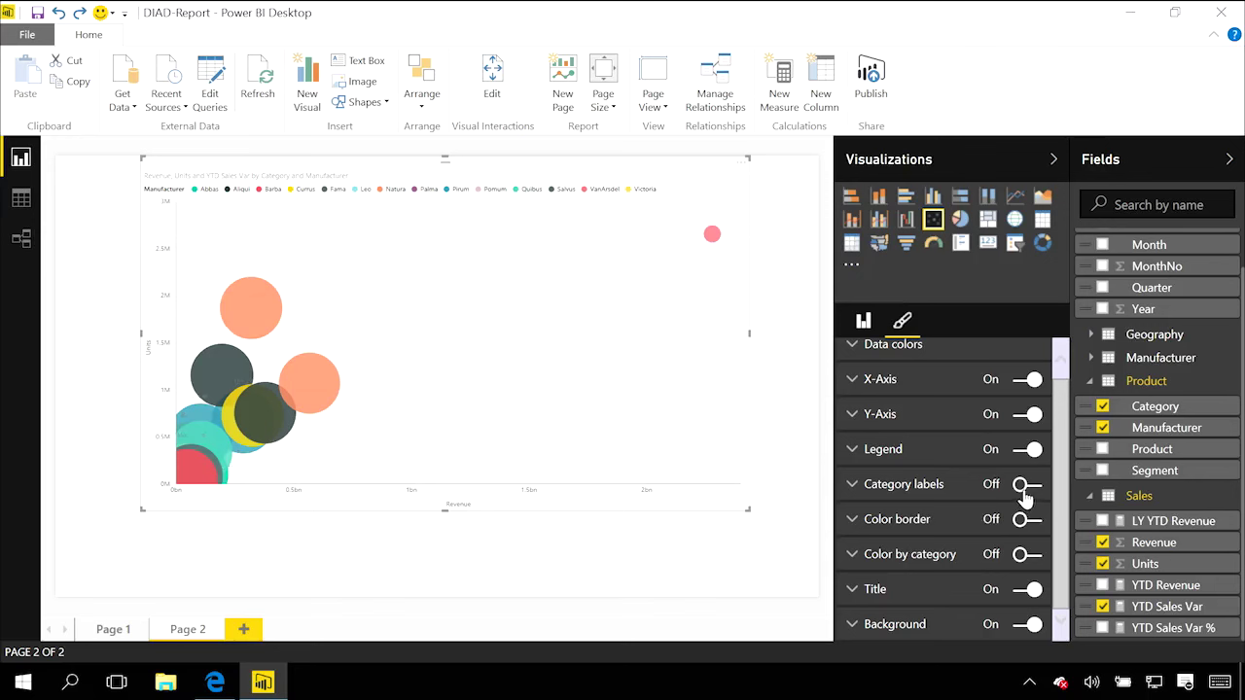
pyautogui.click(1026, 521)
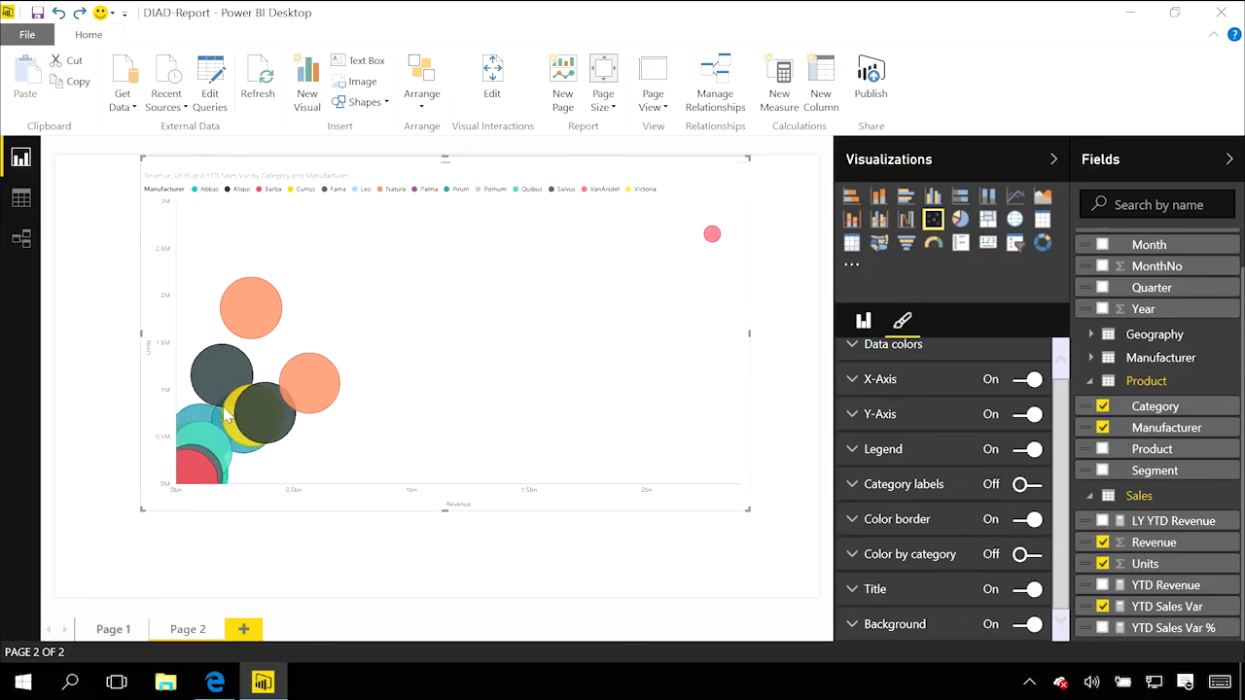
pyautogui.moveTo(274, 424)
pyautogui.click(1032, 520)
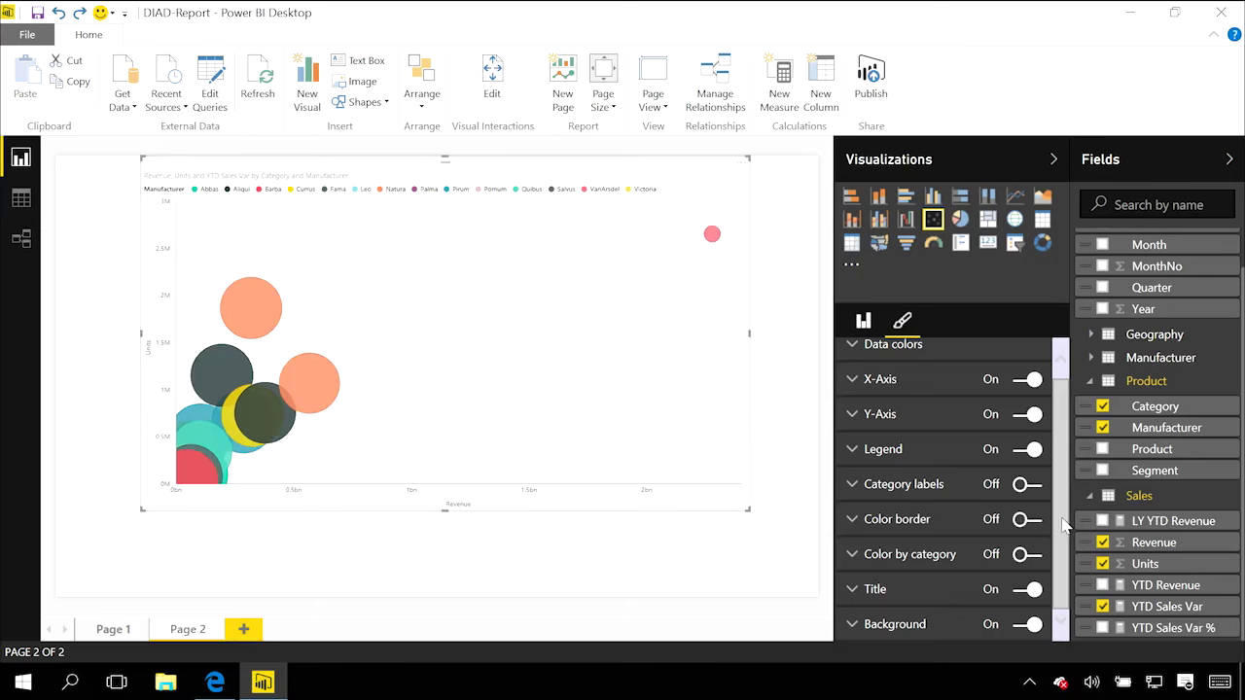
pyautogui.click(880, 355)
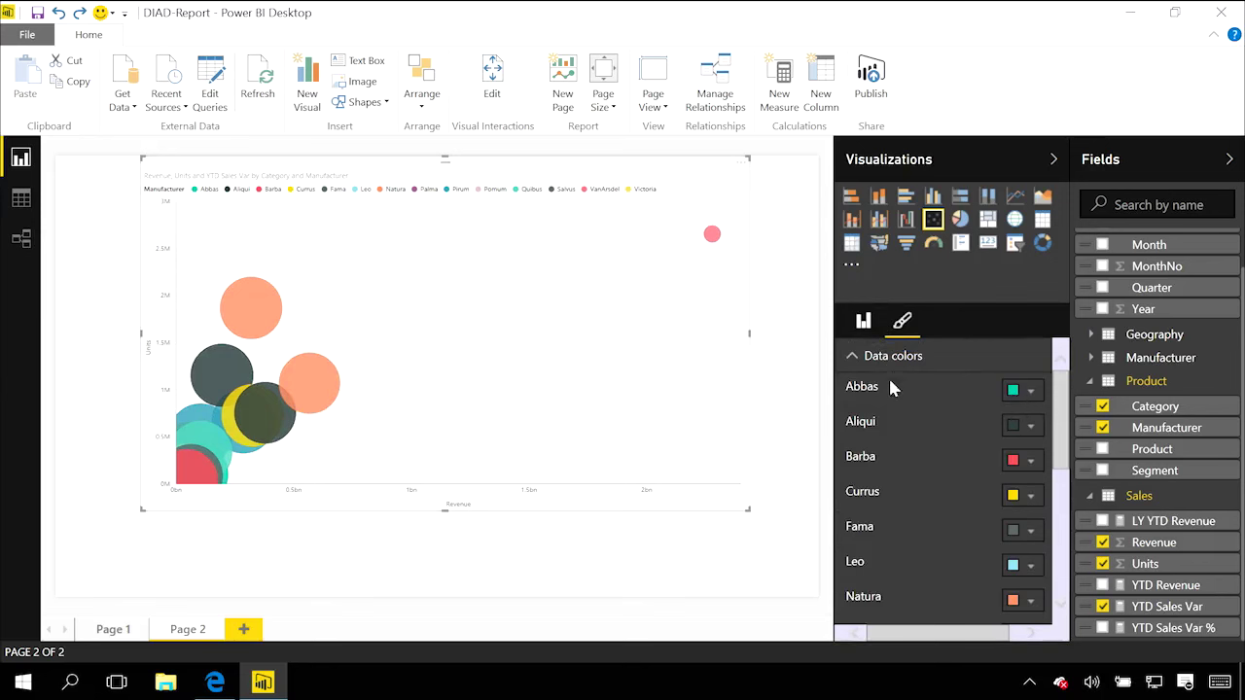
# Step: Add Year as the scatter chart's play axis, and extend the chart further down the page
pyautogui.click(863, 323)
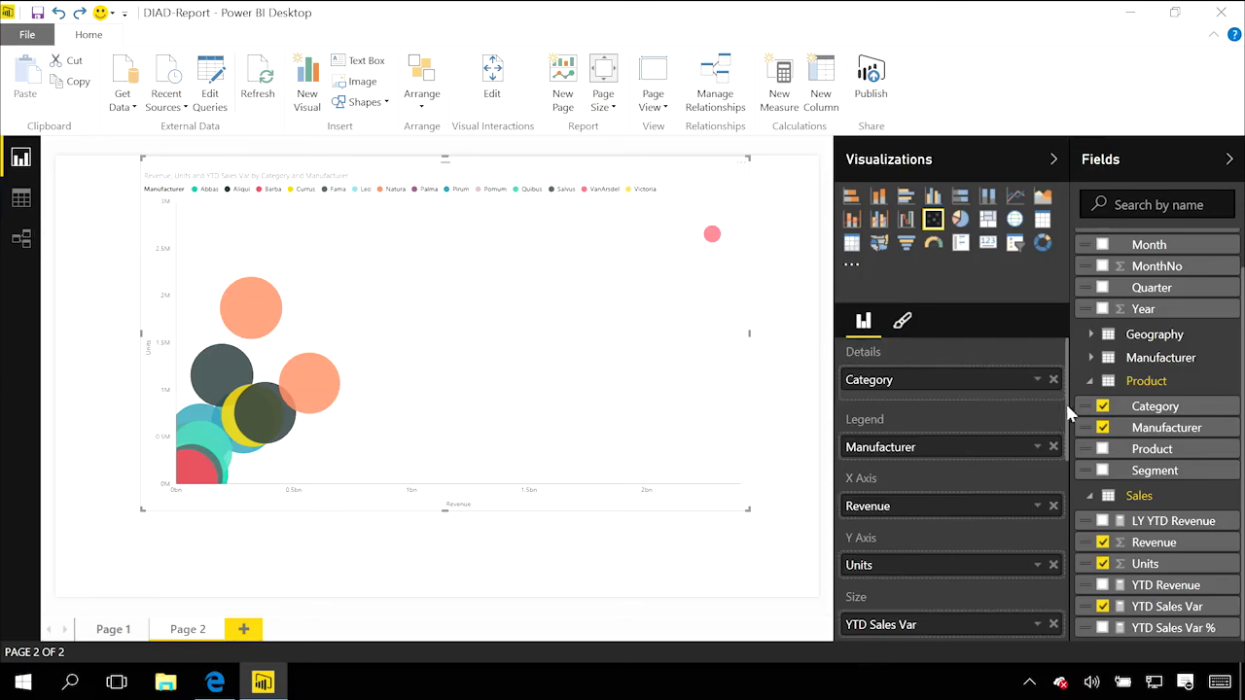
pyautogui.scroll(-3, 979, 445)
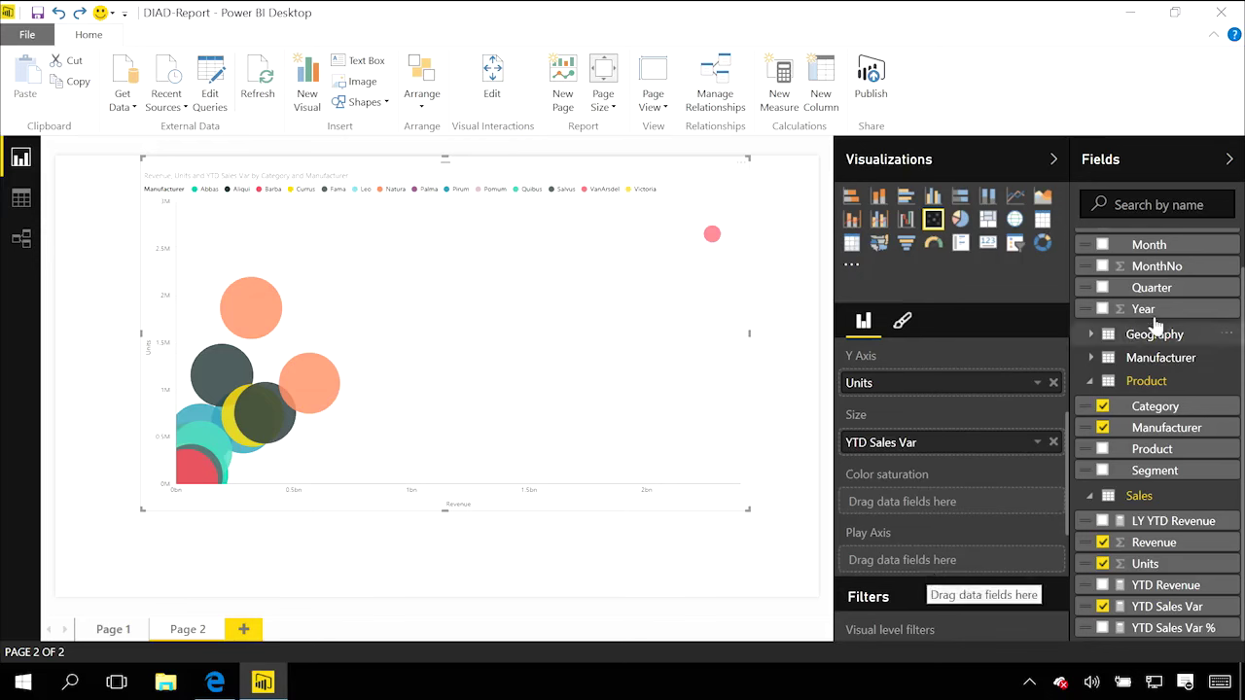
pyautogui.moveTo(1150, 313); pyautogui.dragTo(956, 566)
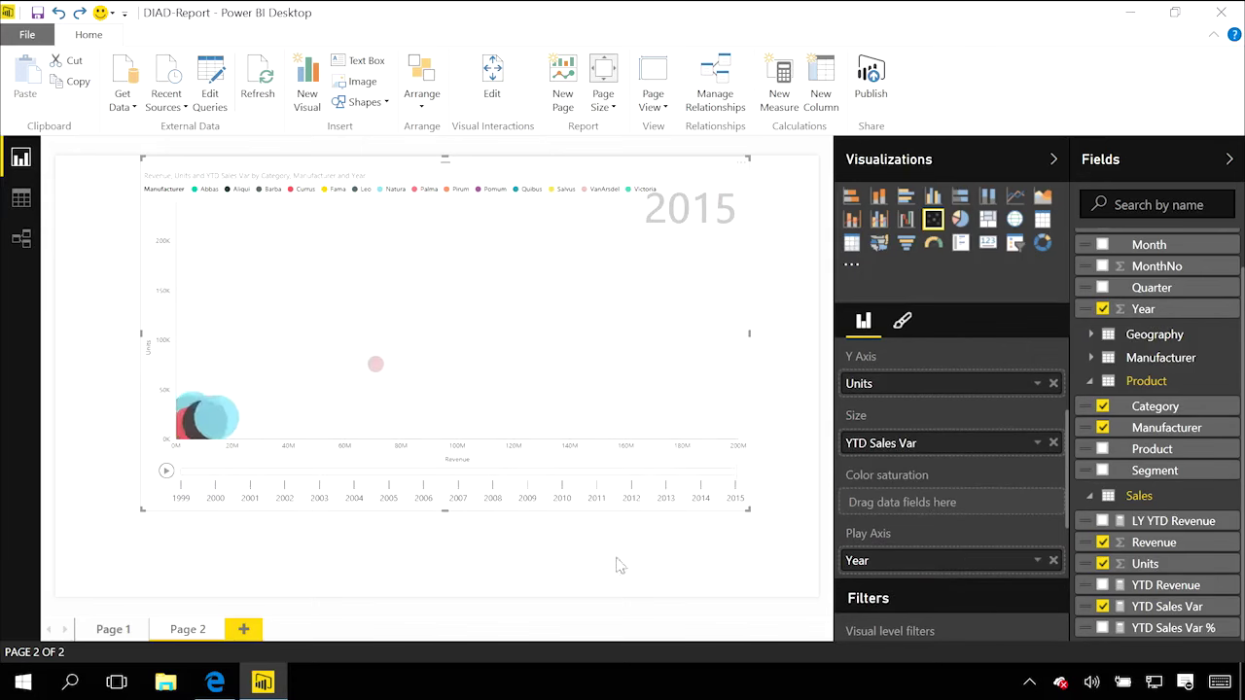
pyautogui.moveTo(142, 510); pyautogui.dragTo(121, 567)
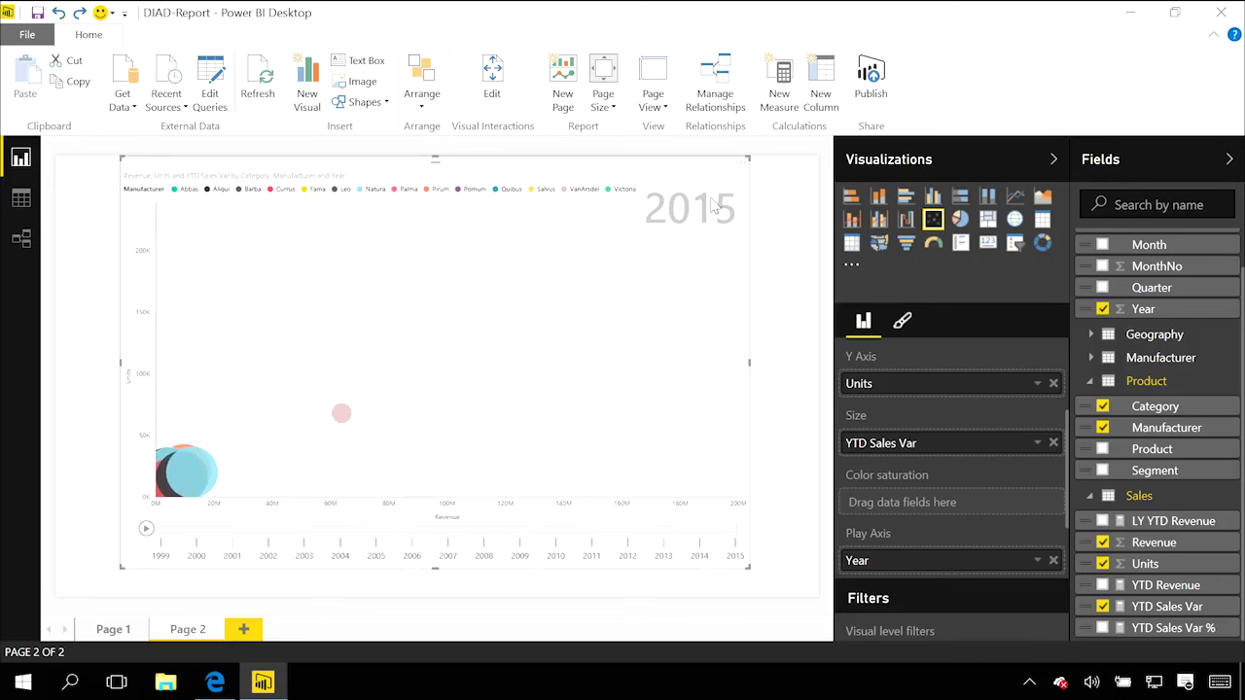
# Step: View several years on the play axis, including 1999 and 2004, and play the animation from 1999, pausing at 2005
pyautogui.click(171, 538)
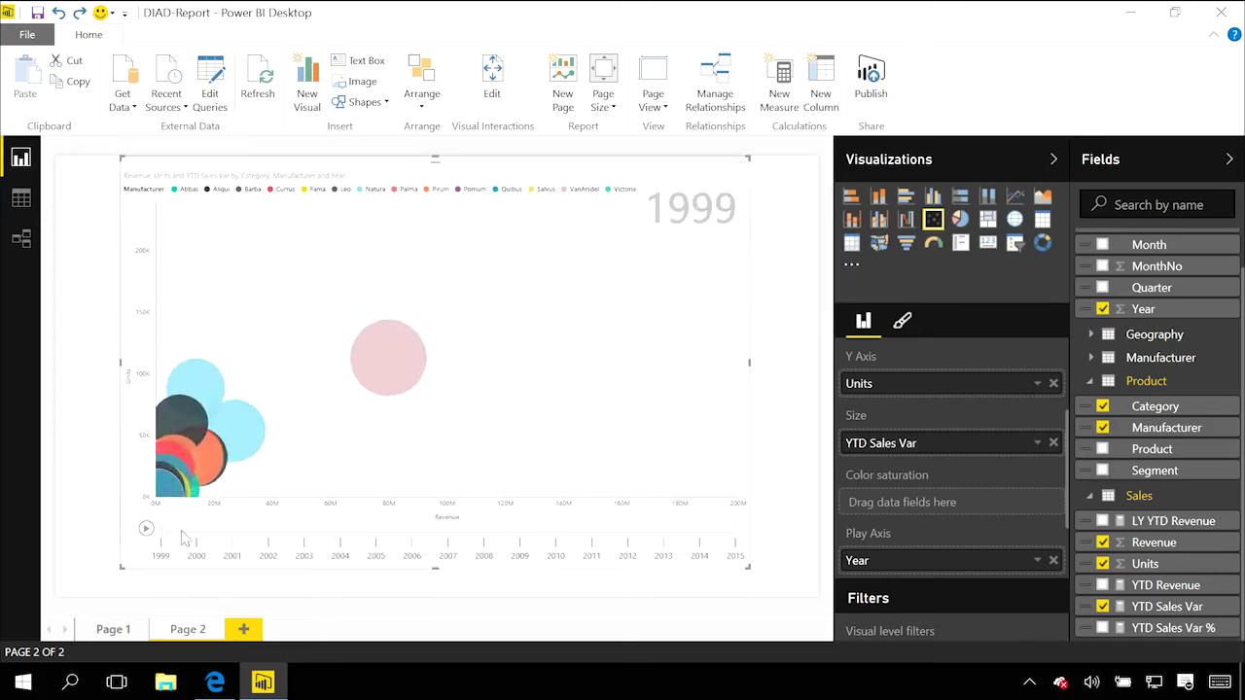
pyautogui.click(239, 535)
pyautogui.click(345, 534)
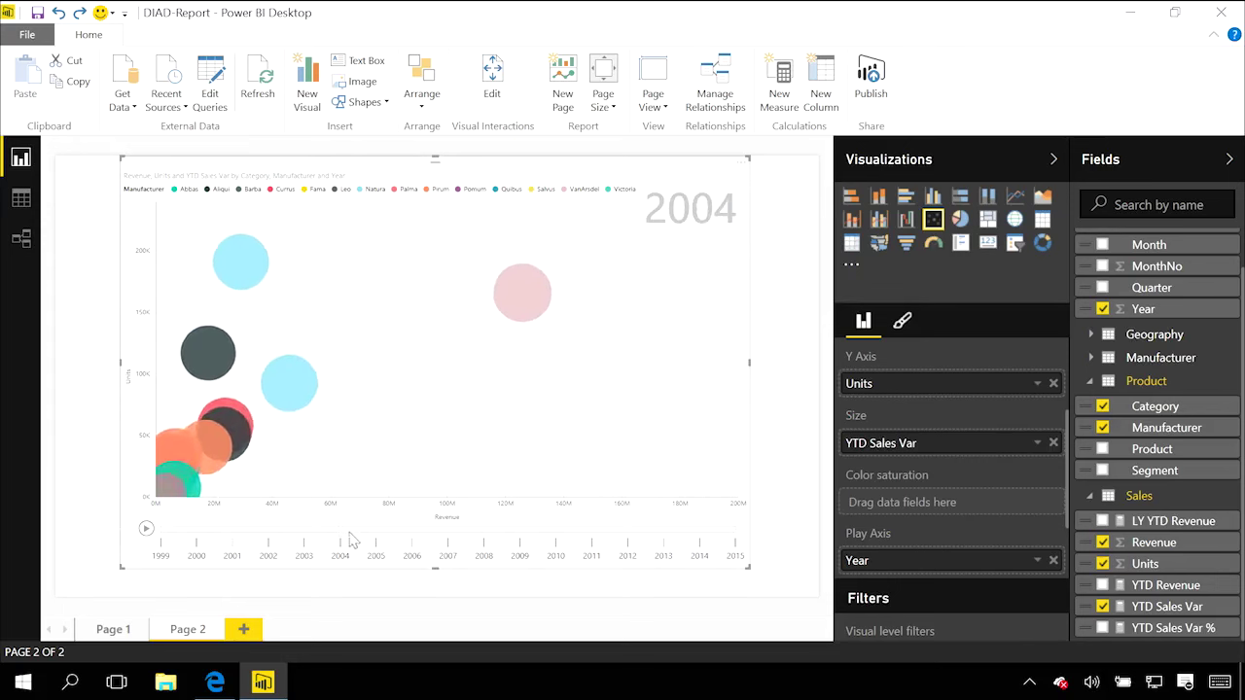
pyautogui.click(163, 537)
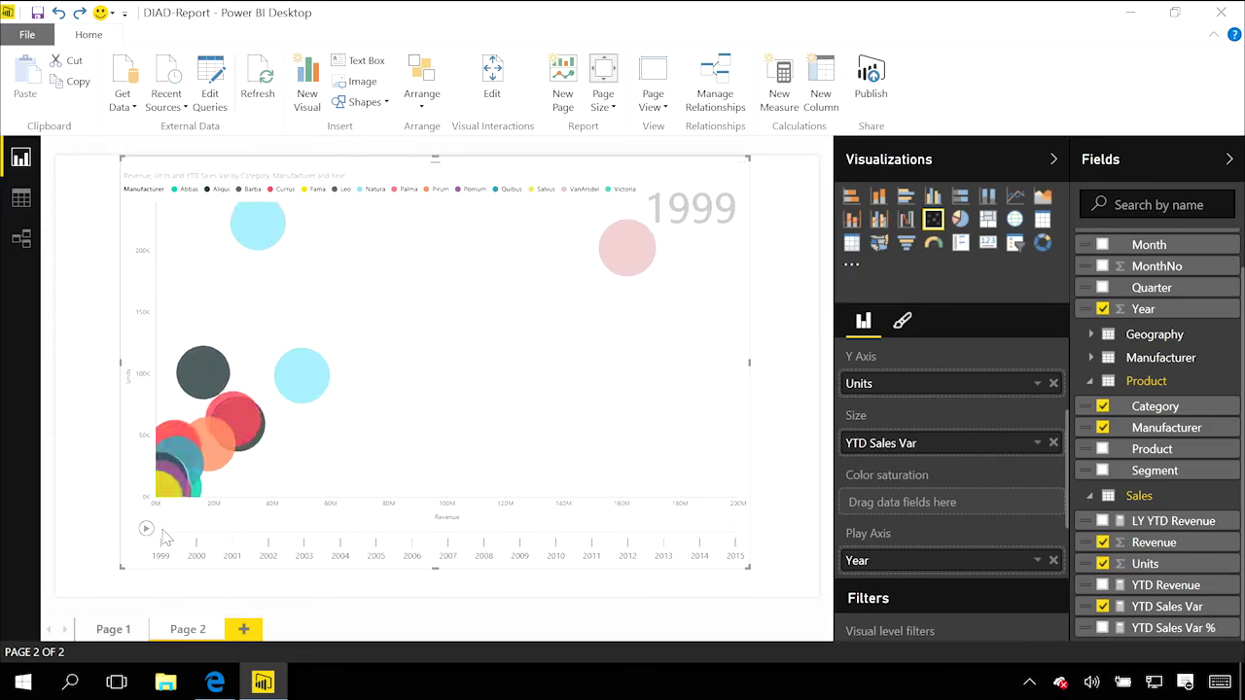
pyautogui.click(146, 530)
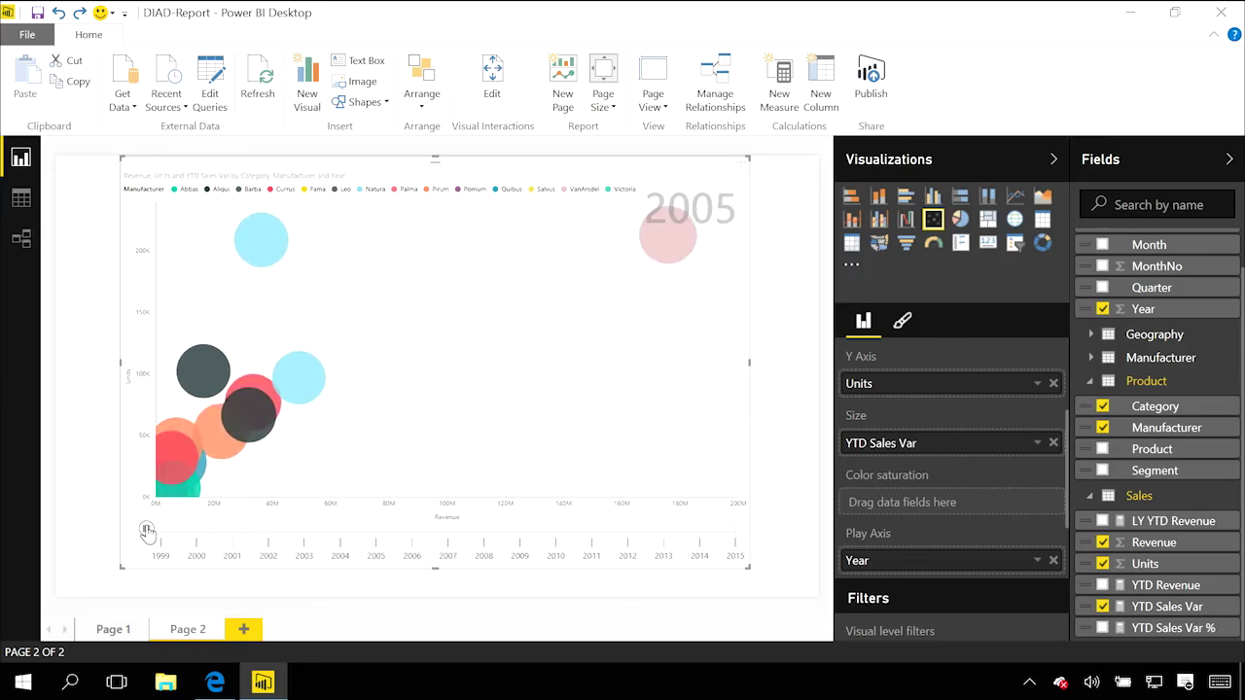
pyautogui.click(146, 530)
# Step: Inspect the VanArsdel Urban bubble's details and compare its yearly path with the upper light-blue bubble's, following VanArsdel through 2015
pyautogui.moveTo(674, 262)
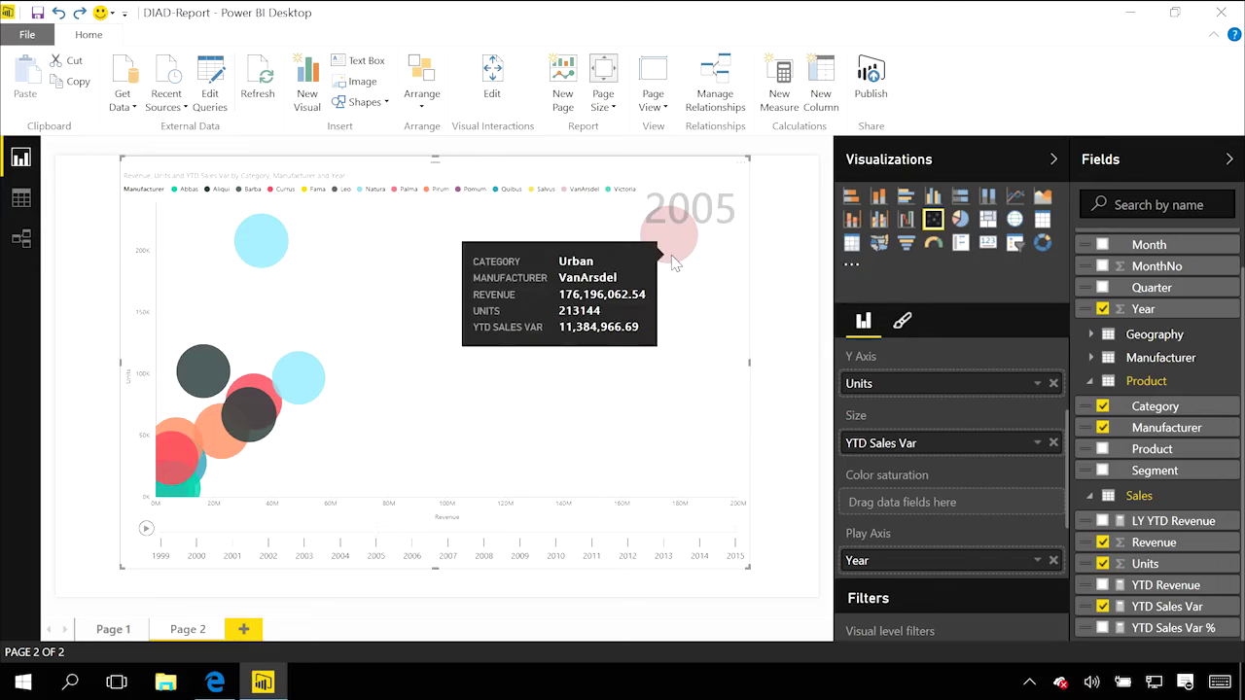
pyautogui.click(675, 263)
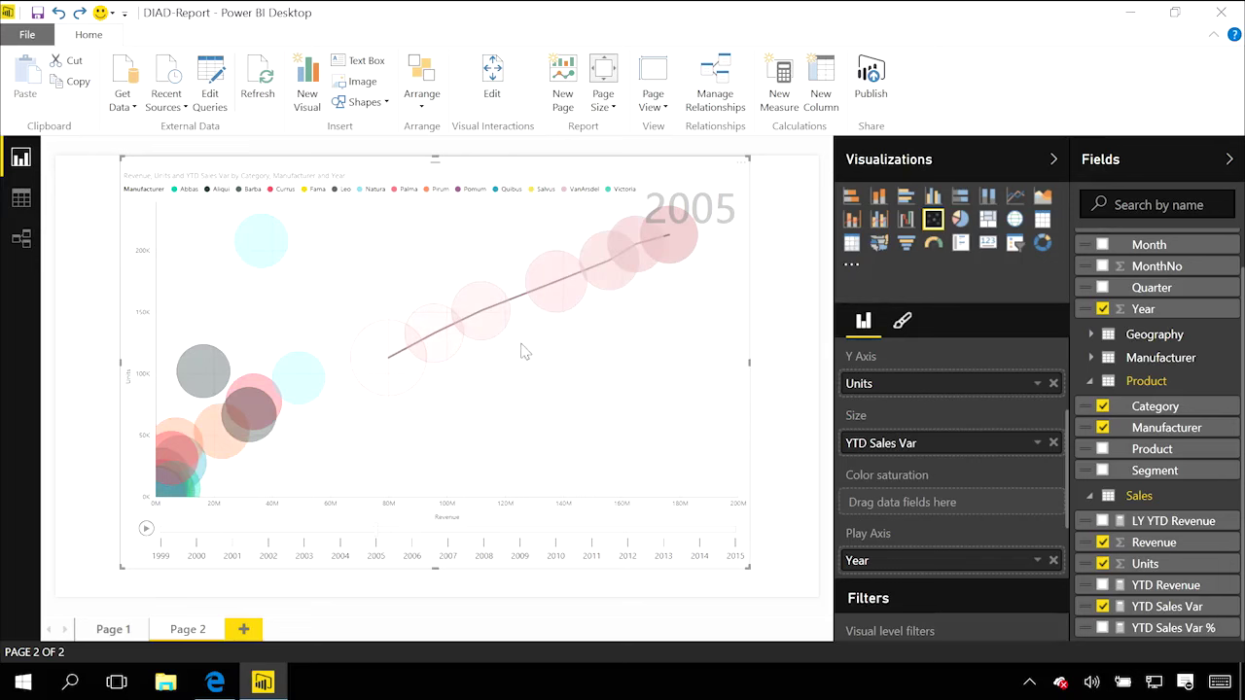
pyautogui.click(273, 248)
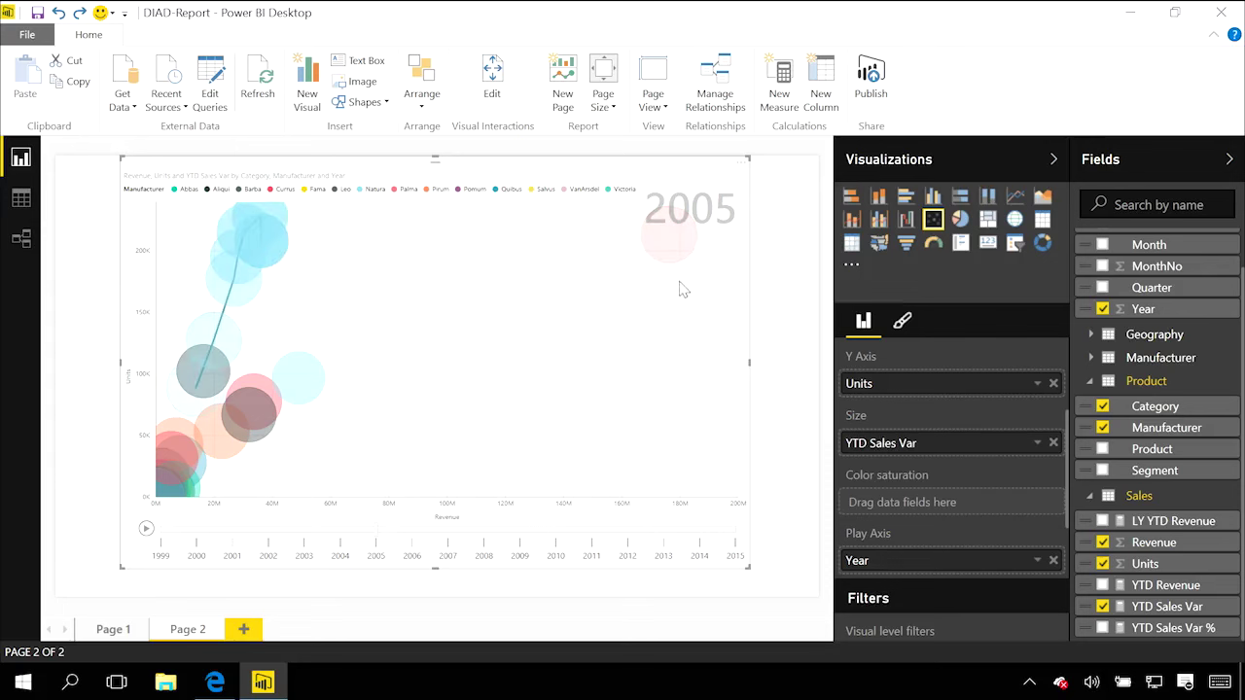
pyautogui.click(673, 251)
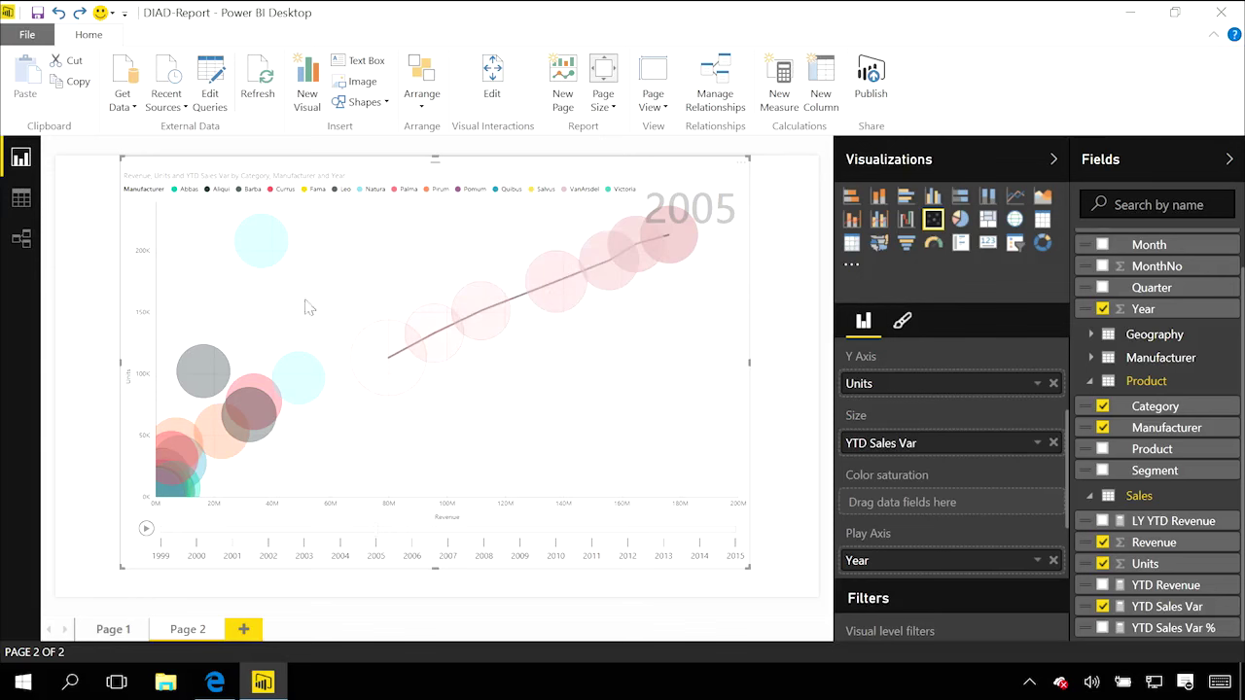
pyautogui.click(281, 264)
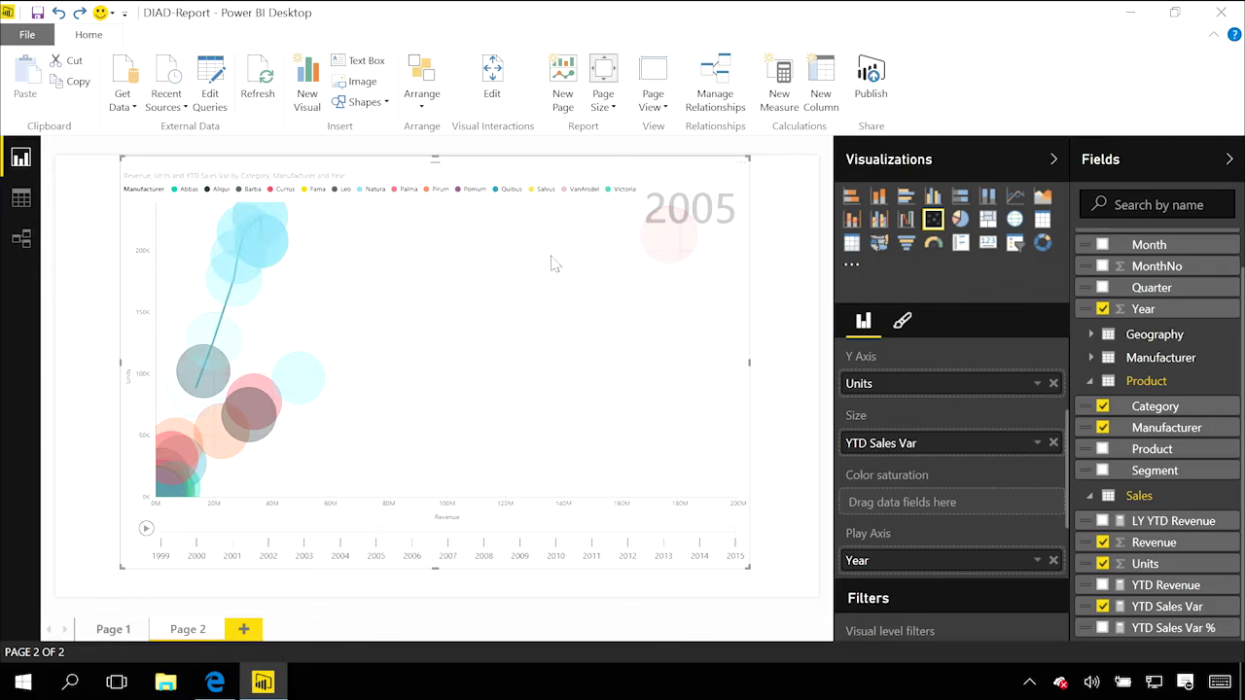
pyautogui.click(661, 248)
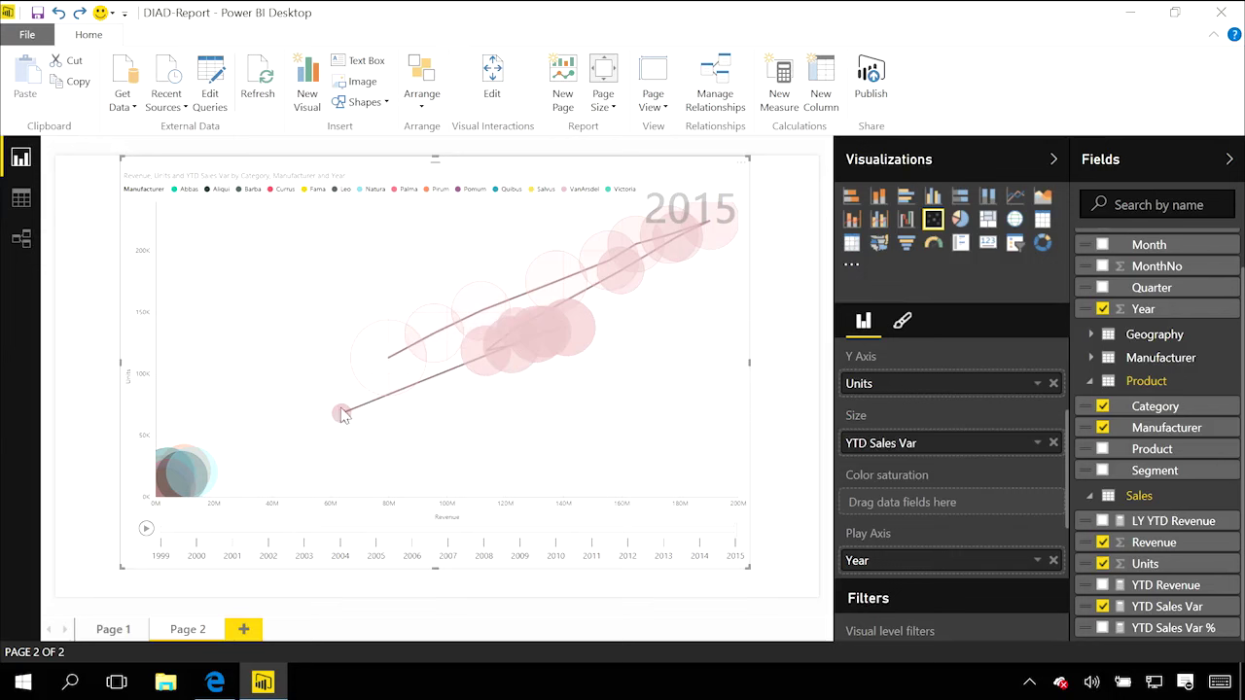
pyautogui.moveTo(340, 415)
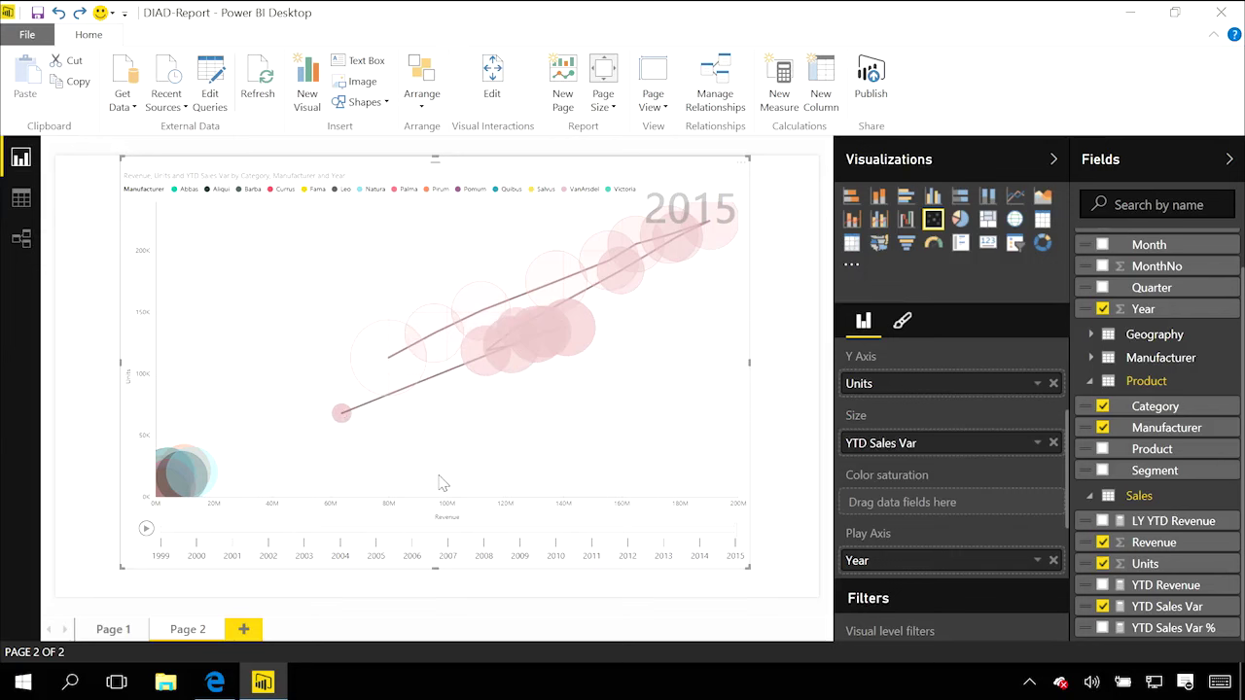